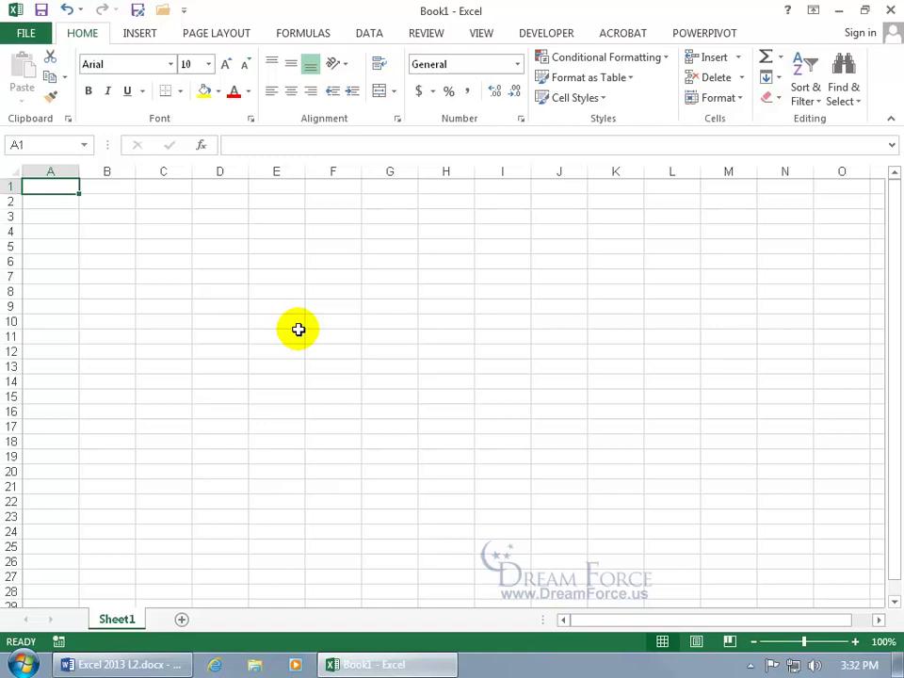
# Insert the Computer Baby.jpg picture and move it to span roughly E6:K20.
pyautogui.click(140, 35)
pyautogui.click(205, 86)
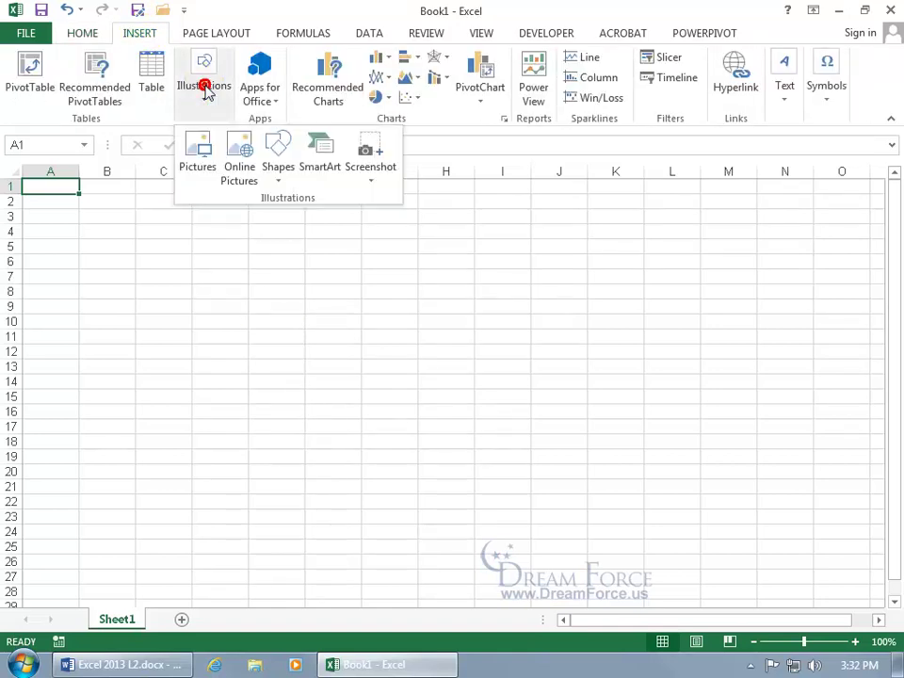
pyautogui.click(200, 151)
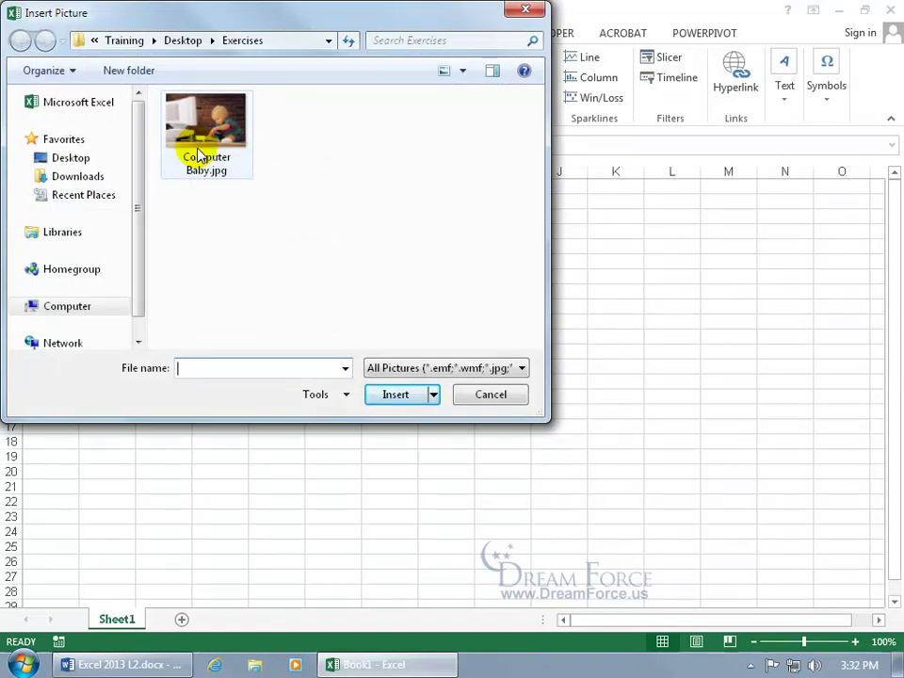
pyautogui.doubleClick(219, 132)
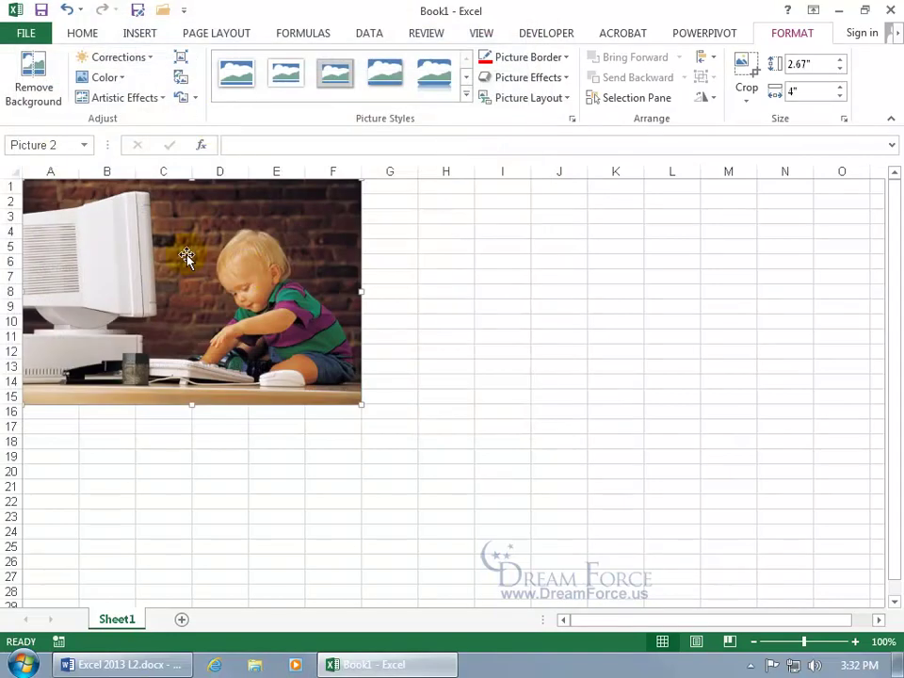
pyautogui.moveTo(185, 254); pyautogui.dragTo(428, 331)
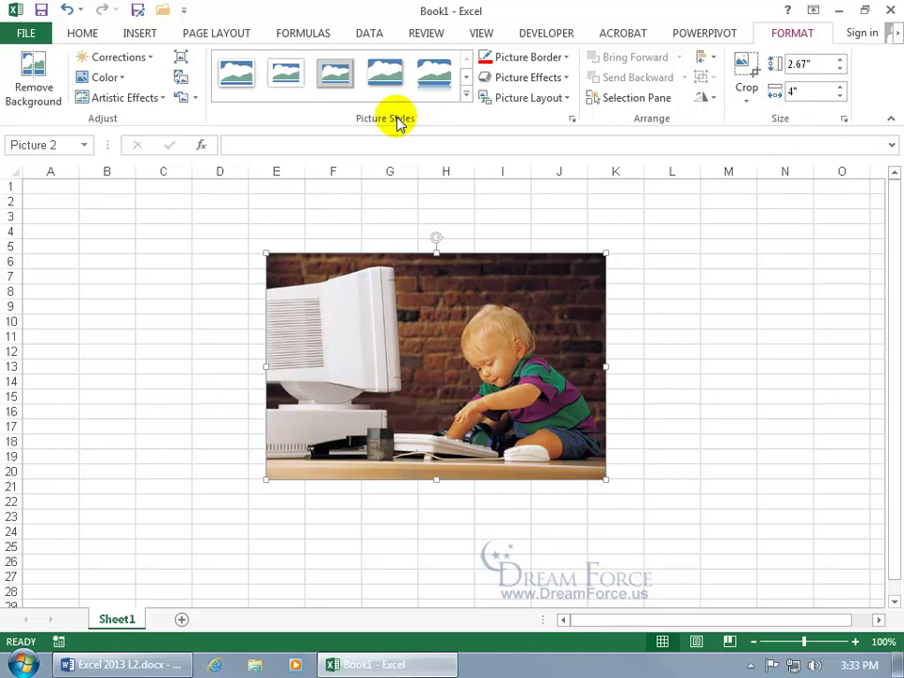
# Apply the Reflected Rounded Rectangle picture style and an orange glow effect to the photo.
pyautogui.click(464, 95)
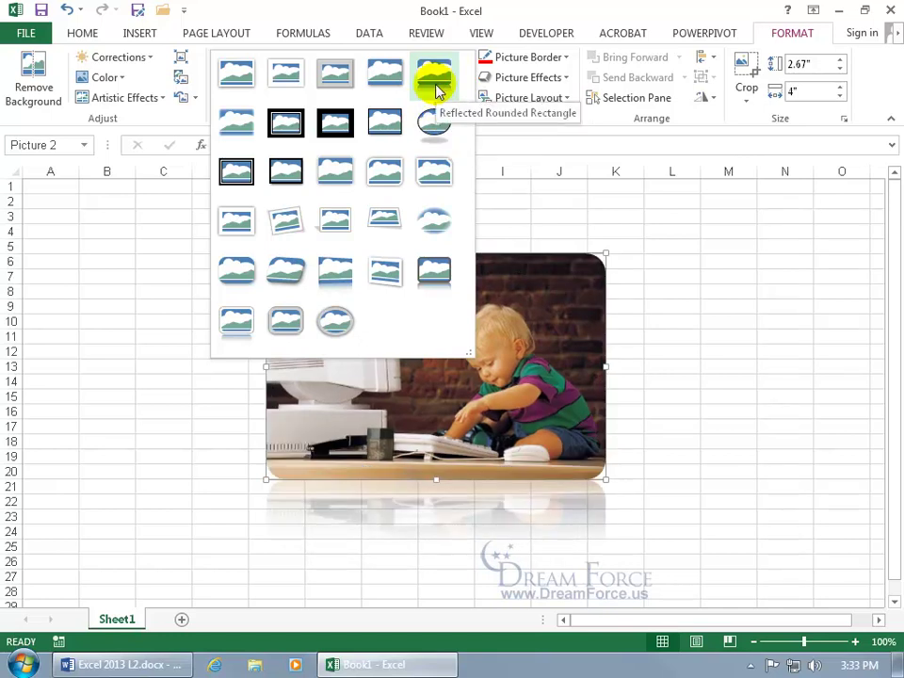
pyautogui.click(434, 84)
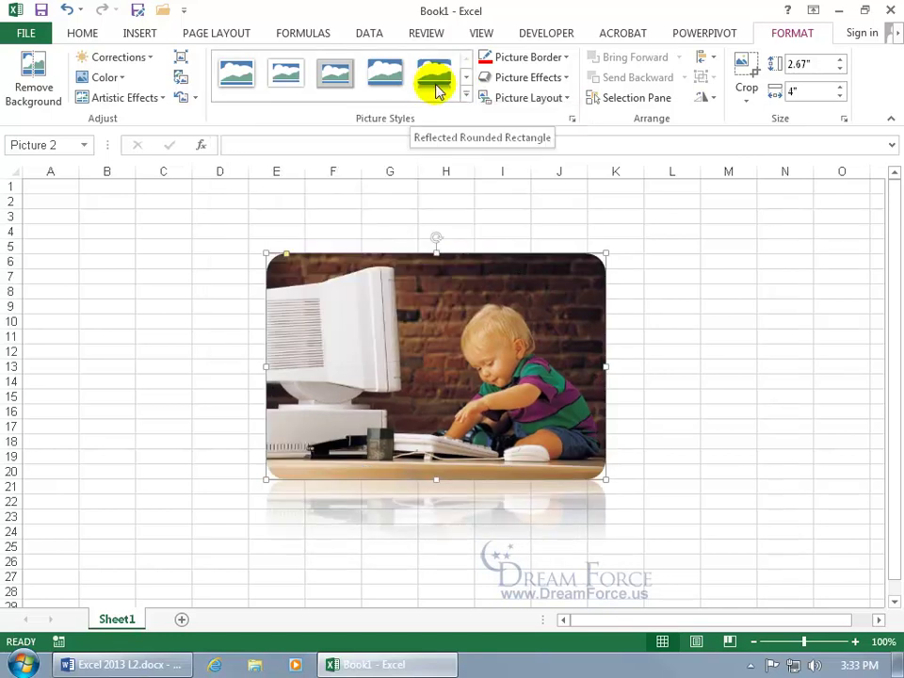
pyautogui.click(549, 81)
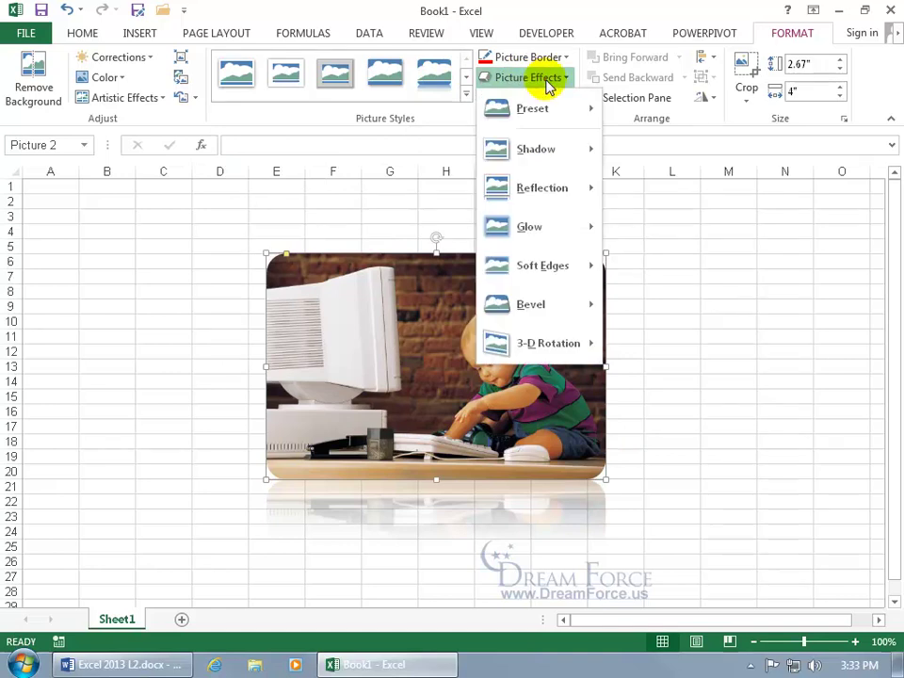
pyautogui.moveTo(555, 195)
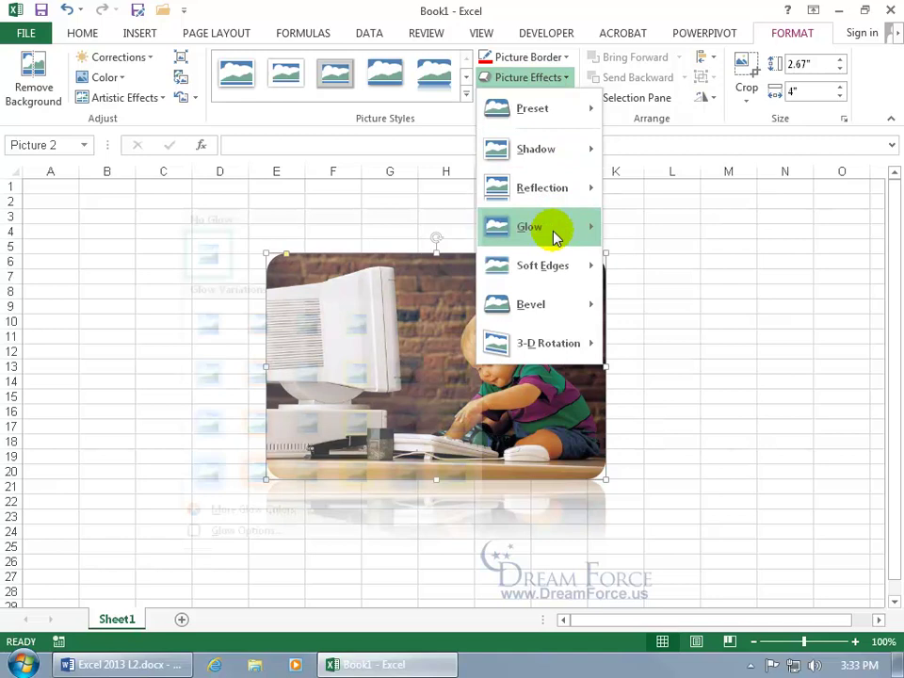
pyautogui.moveTo(554, 234)
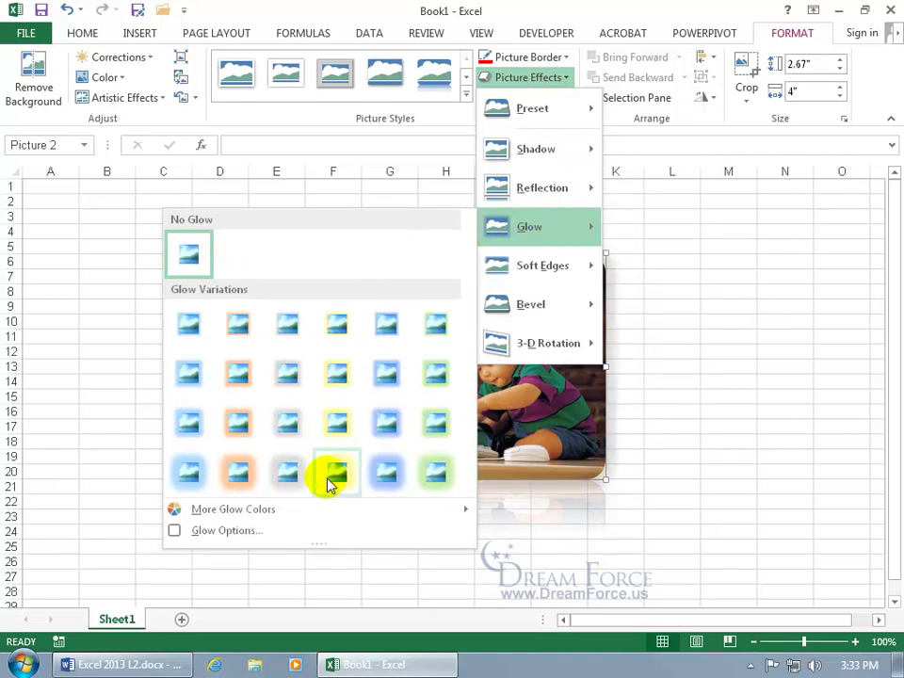
pyautogui.click(241, 479)
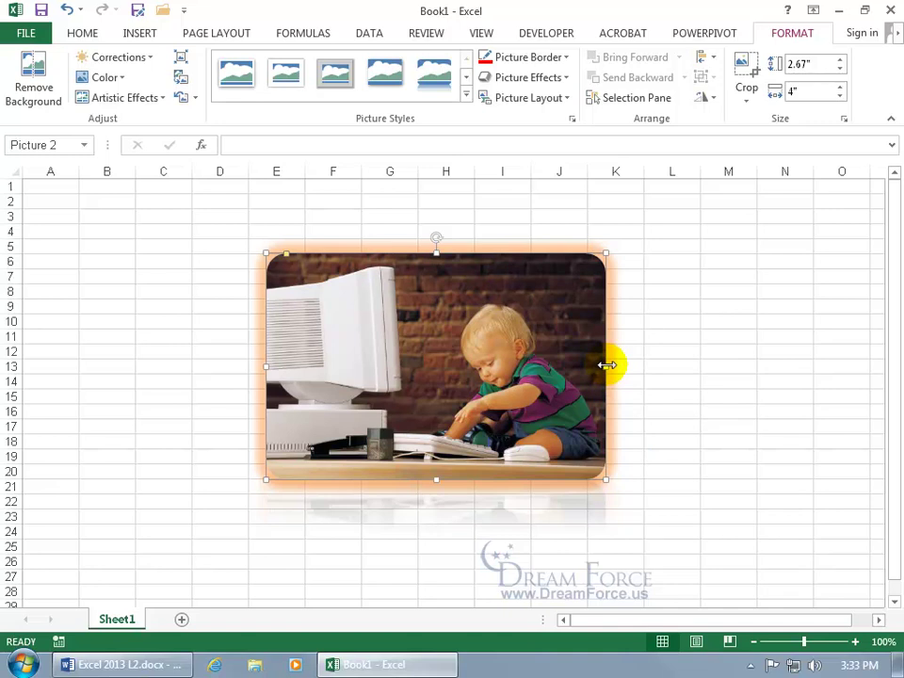
# After undoing a trial widening, enlarge the photo from its corner to 2.79" by 4.19".
pyautogui.moveTo(606, 365); pyautogui.dragTo(725, 368)
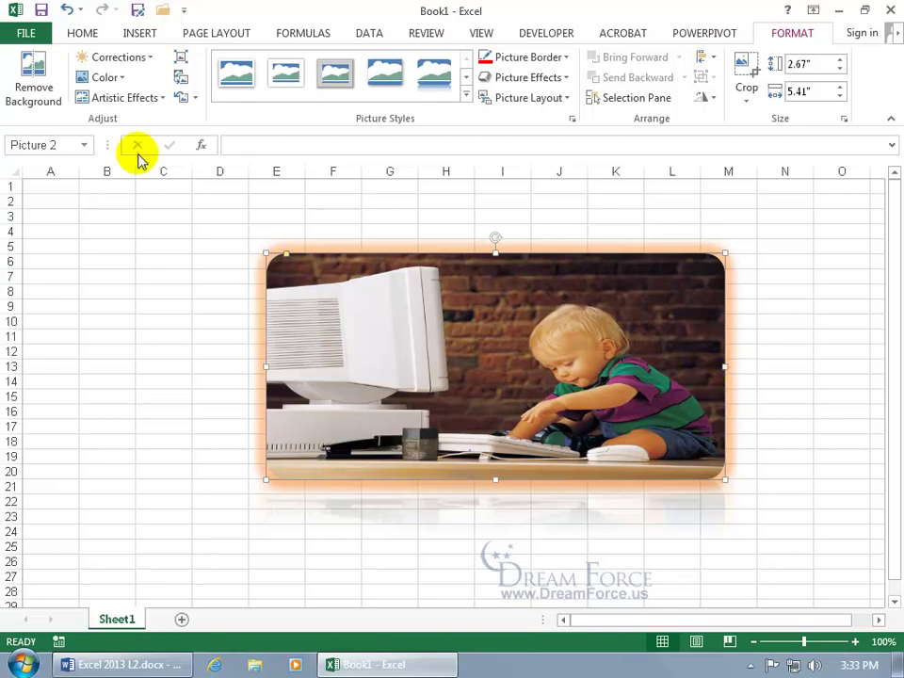
pyautogui.click(67, 10)
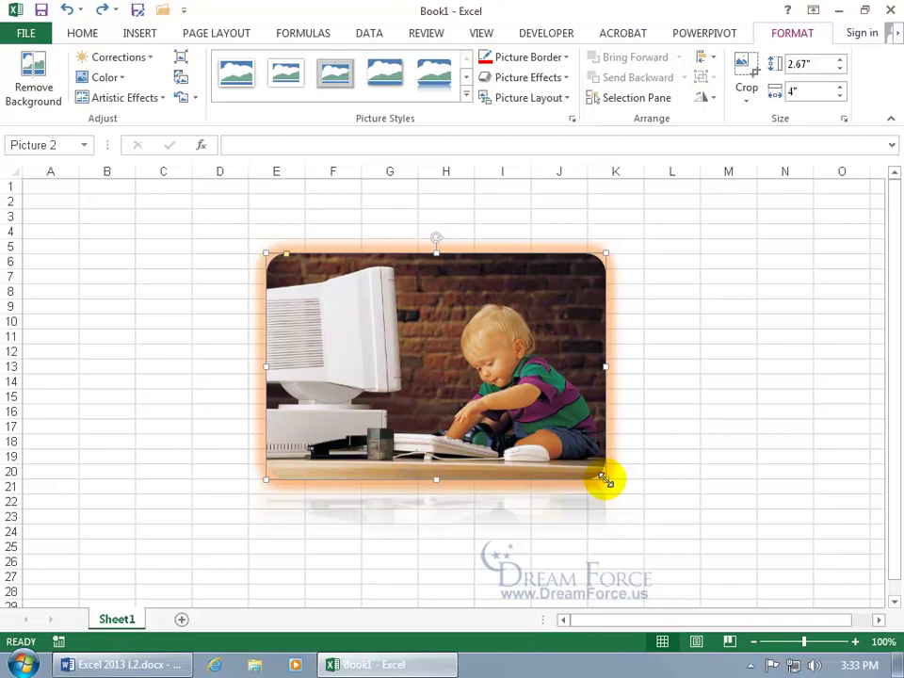
pyautogui.moveTo(605, 480)
pyautogui.mouseDown()
pyautogui.moveTo(630, 498)
pyautogui.moveTo(656, 487)
pyautogui.moveTo(632, 489)
pyautogui.moveTo(680, 540)
pyautogui.moveTo(690, 512)
pyautogui.moveTo(715, 490)
pyautogui.moveTo(720, 458)
pyautogui.moveTo(715, 490)
pyautogui.moveTo(545, 519)
pyautogui.moveTo(537, 580)
pyautogui.moveTo(658, 519)
pyautogui.moveTo(621, 470)
pyautogui.mouseUp()
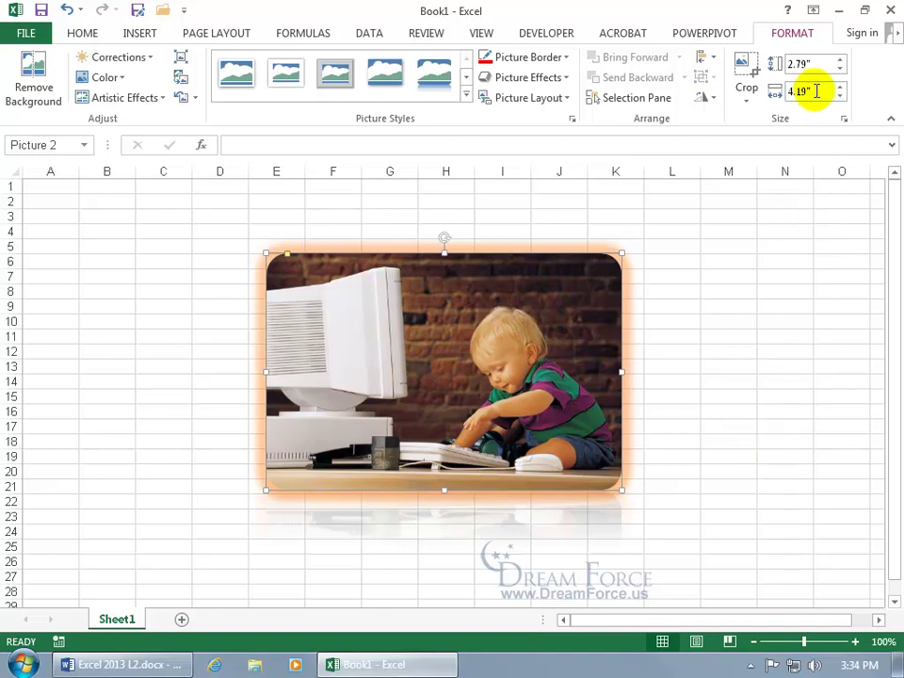
# Set the photo's height to 3 inches.
pyautogui.click(819, 63)
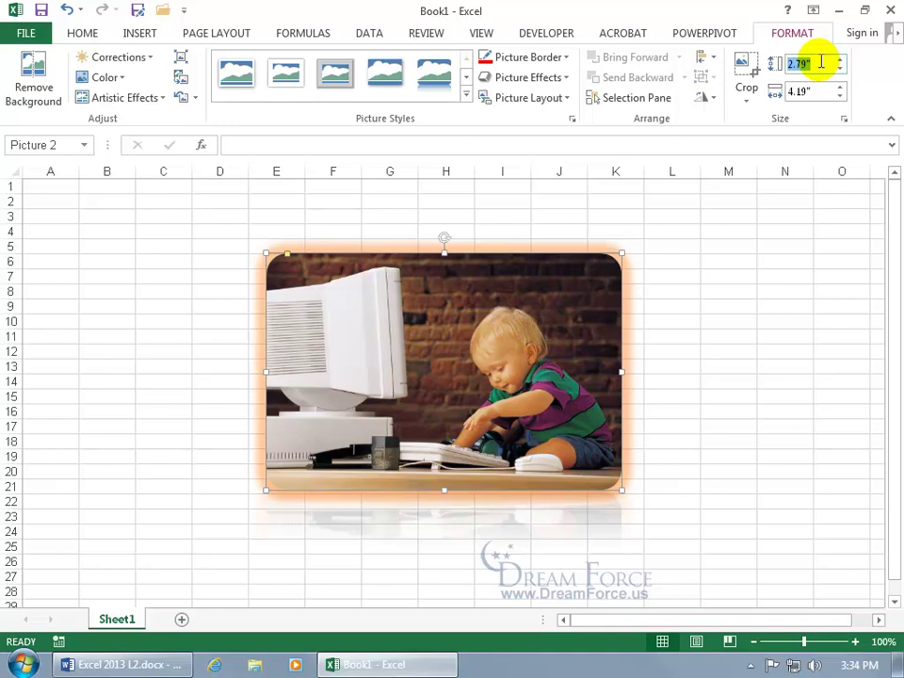
pyautogui.write('3')
pyautogui.press('Return')
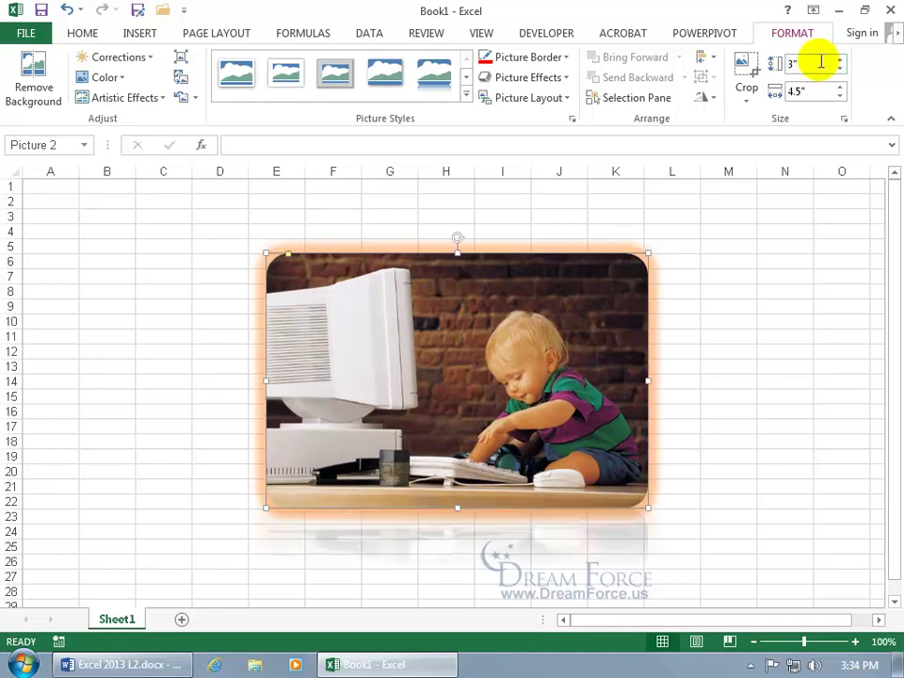
# Unlock the aspect ratio in the Size settings and set the height to 4 inches.
pyautogui.click(843, 121)
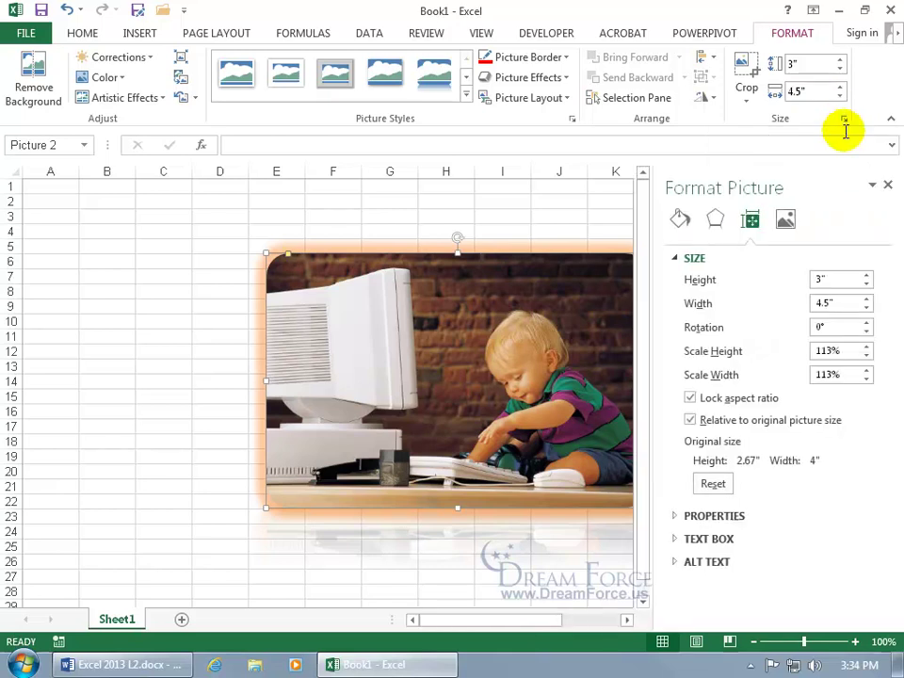
pyautogui.click(689, 397)
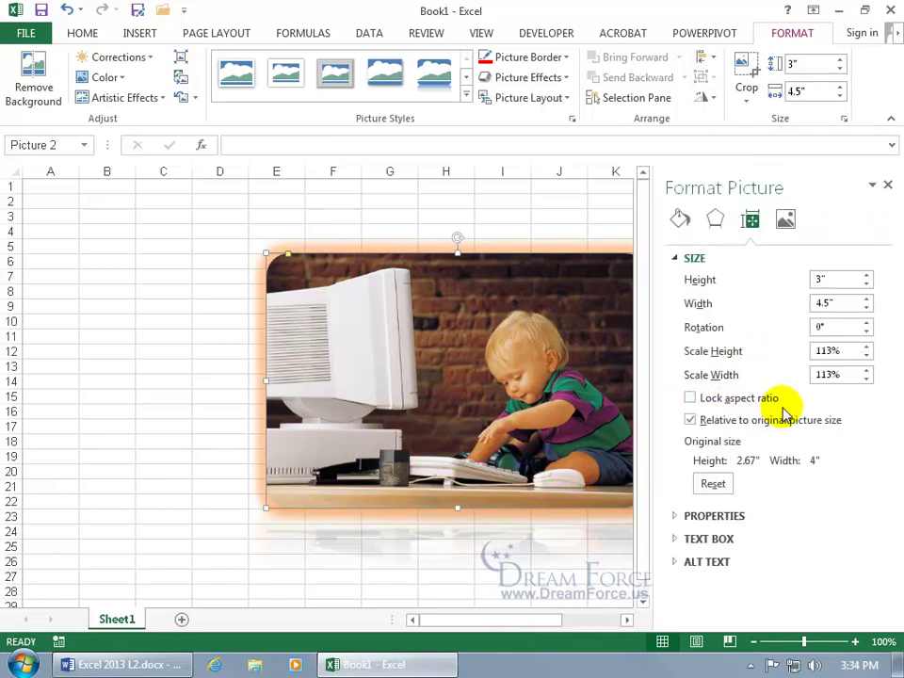
pyautogui.moveTo(843, 281); pyautogui.dragTo(807, 283)
pyautogui.write('4')
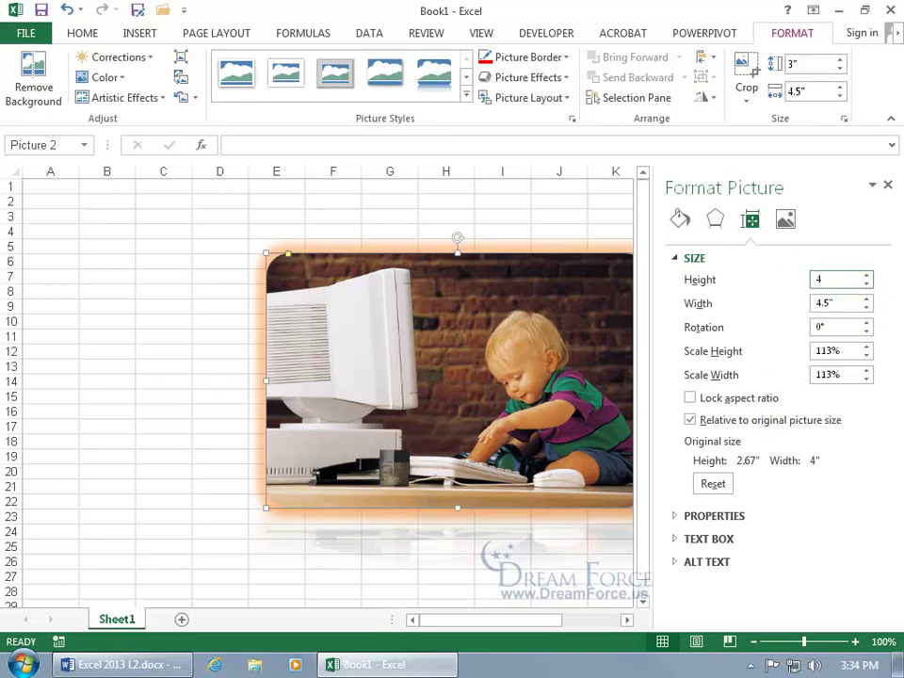
pyautogui.press('Return')
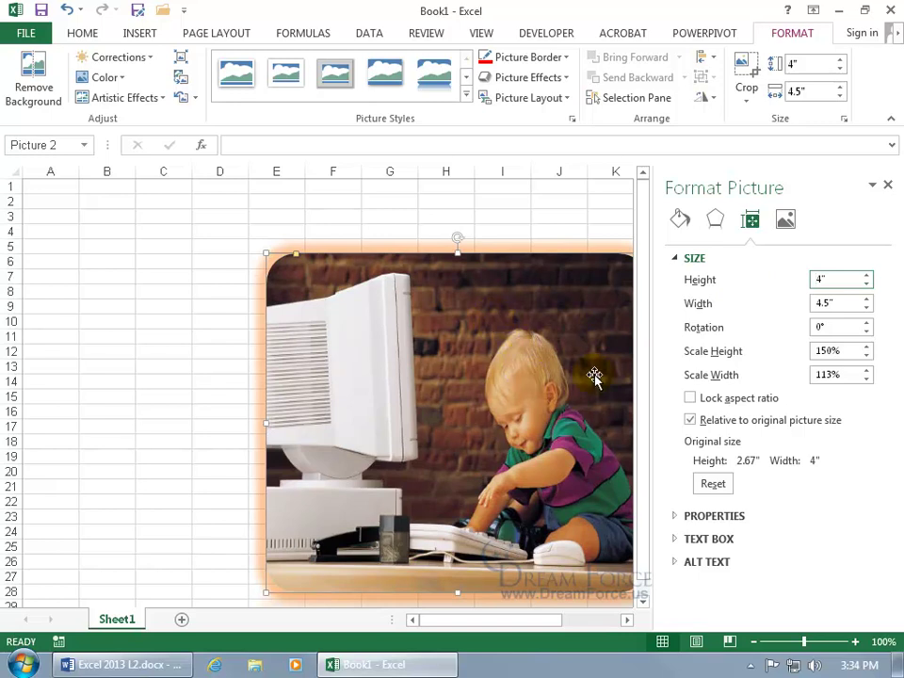
# Undo the height change, reset the photo to its original 2.67" by 4" size, and close the pane.
pyautogui.click(66, 10)
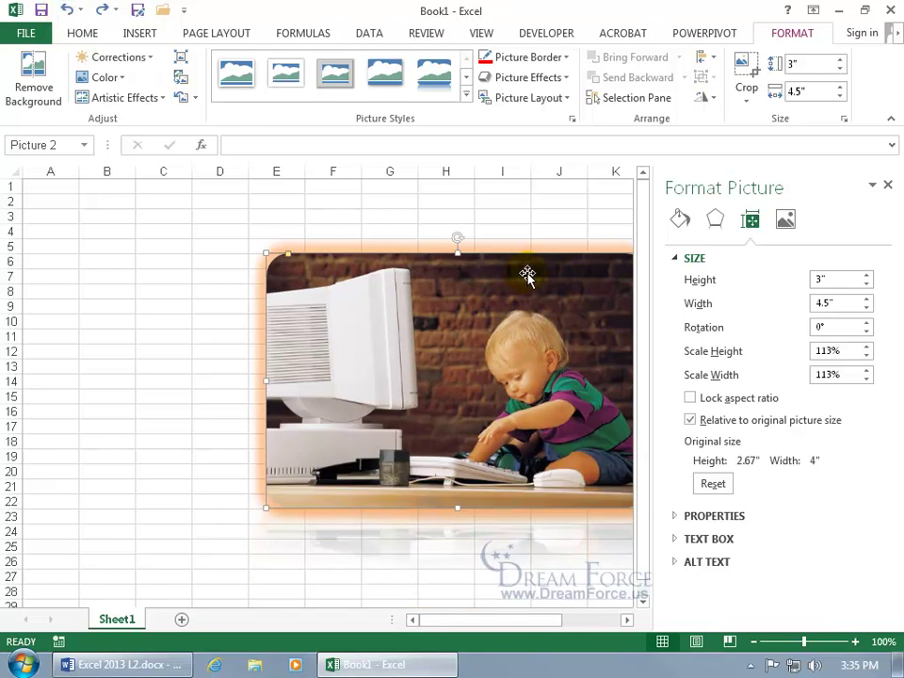
pyautogui.click(712, 483)
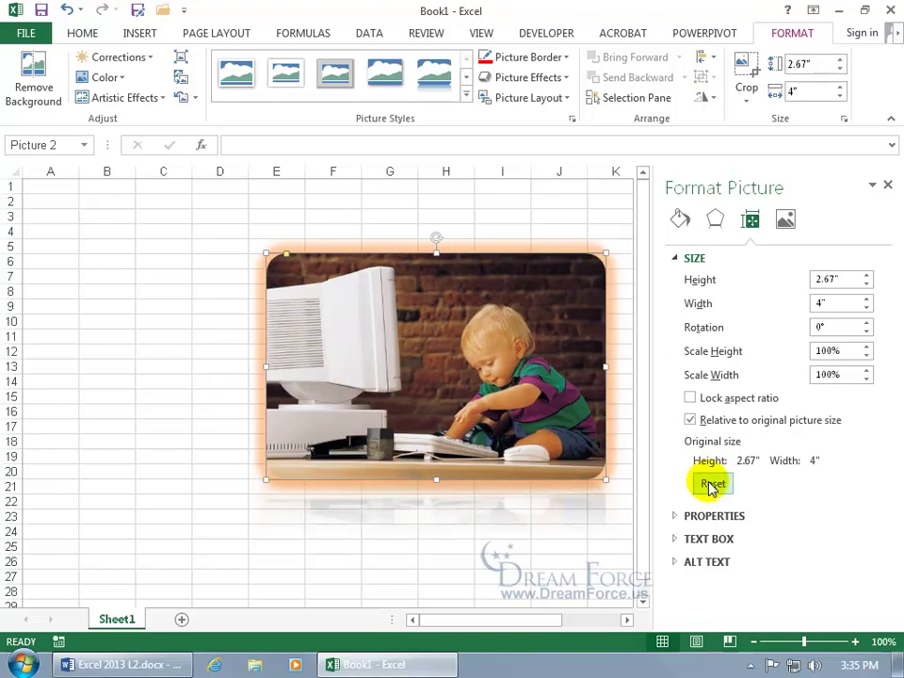
pyautogui.click(887, 185)
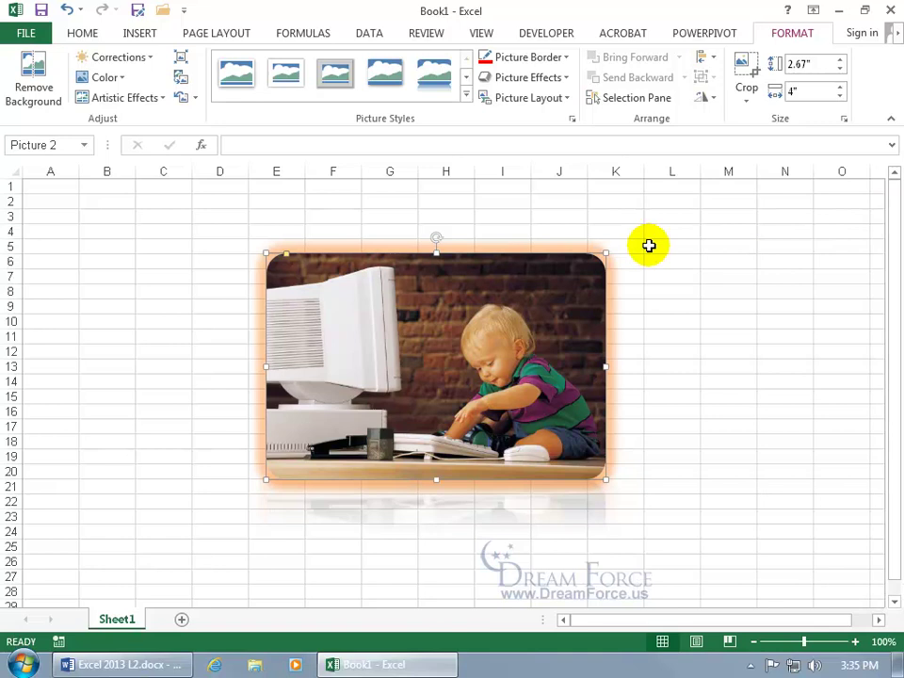
pyautogui.click(750, 100)
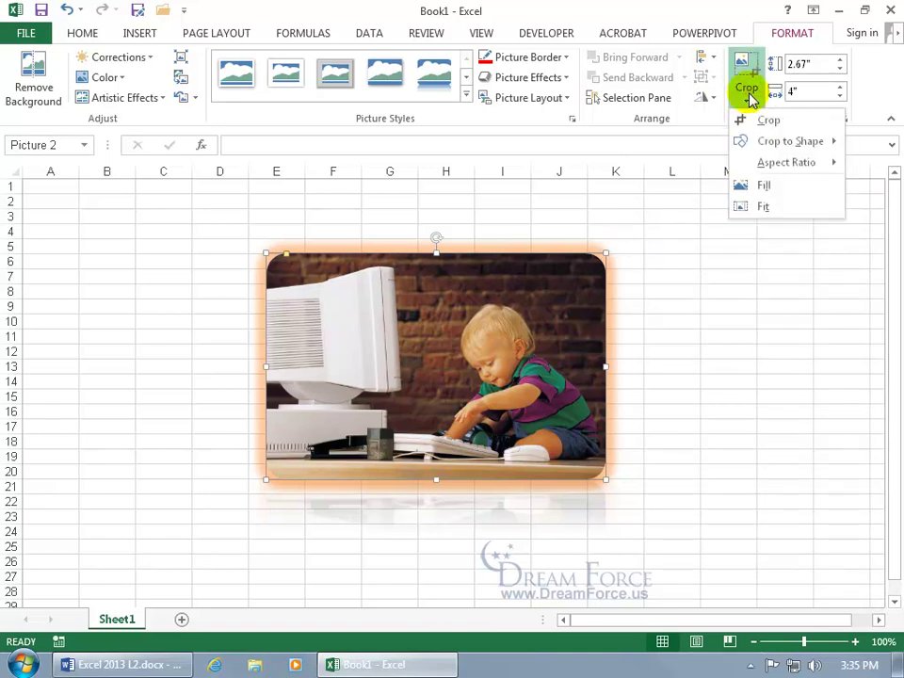
pyautogui.moveTo(772, 140)
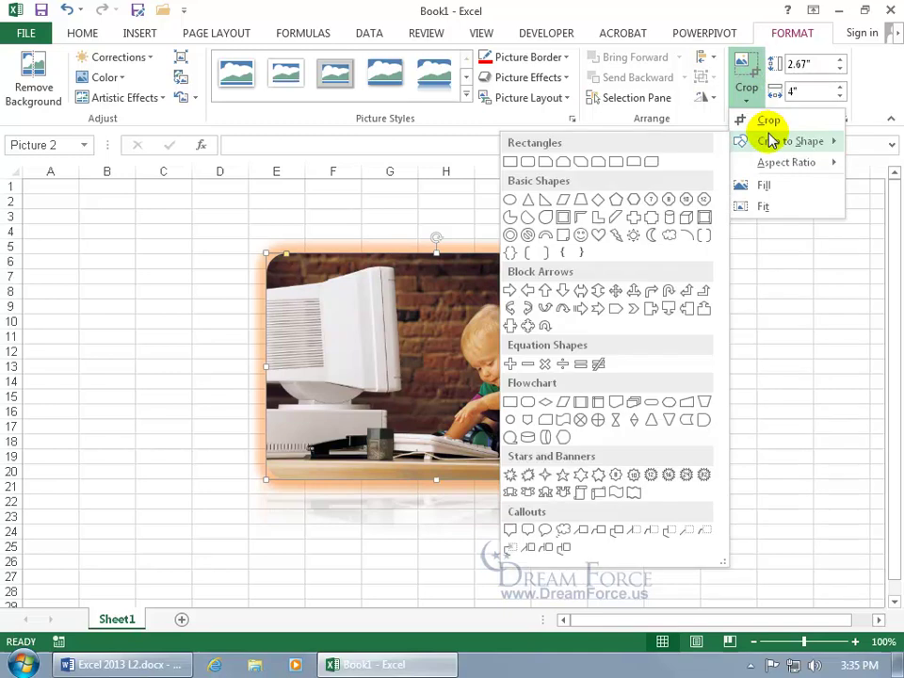
pyautogui.click(598, 200)
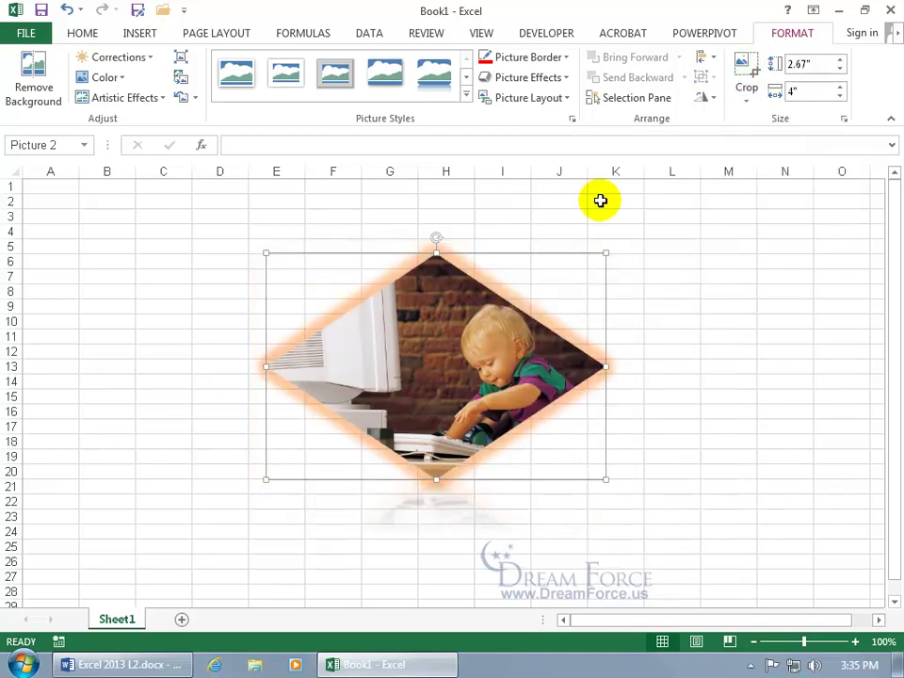
pyautogui.click(67, 9)
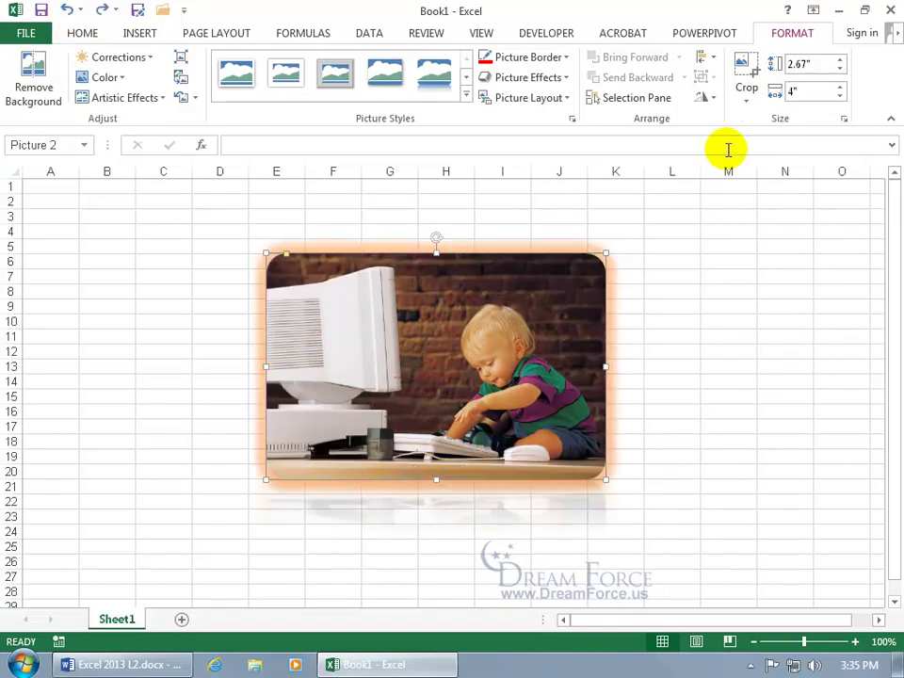
# Crop the monitor side off the left of the photo.
pyautogui.click(749, 66)
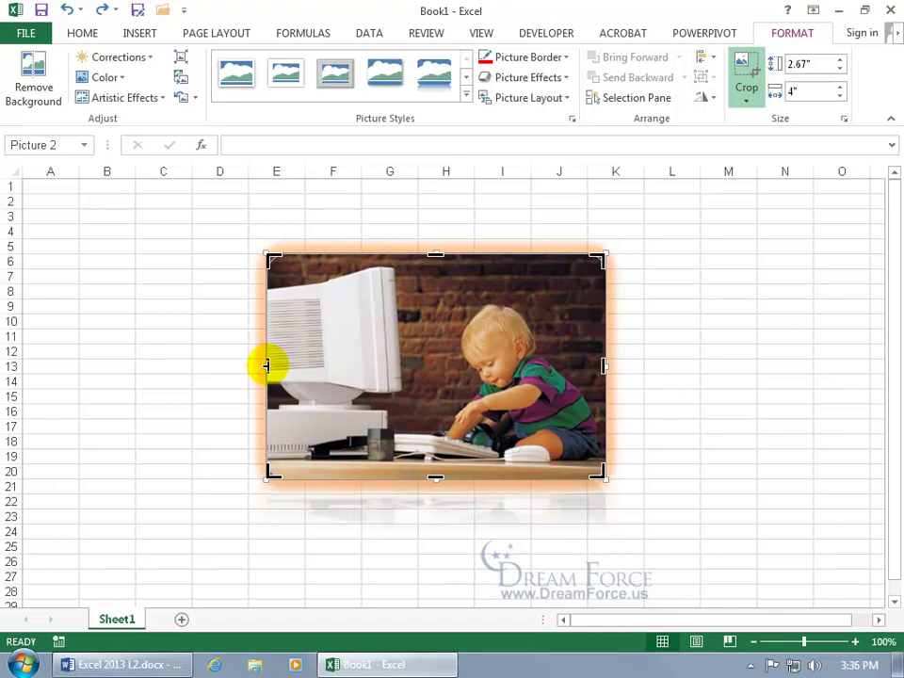
pyautogui.moveTo(266, 366); pyautogui.dragTo(402, 366)
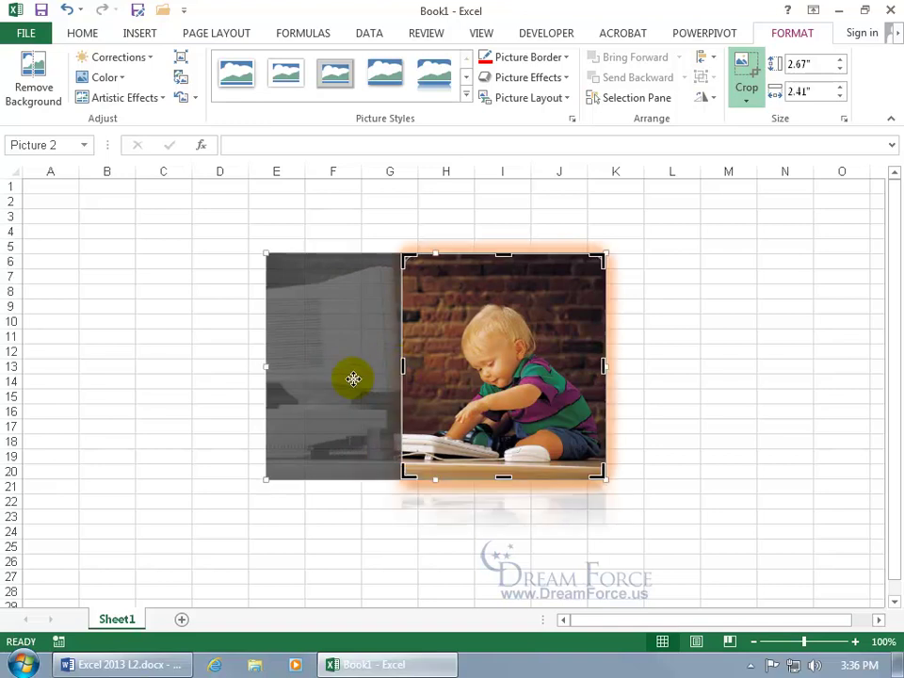
pyautogui.click(743, 66)
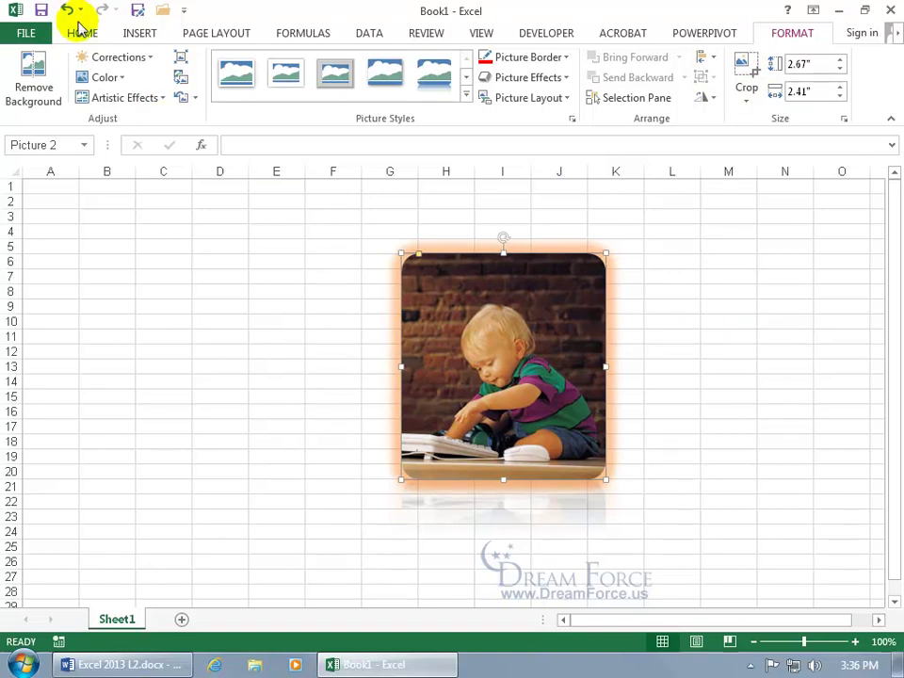
# Re-crop to extend the photo back to its full width of 4.01".
pyautogui.click(746, 64)
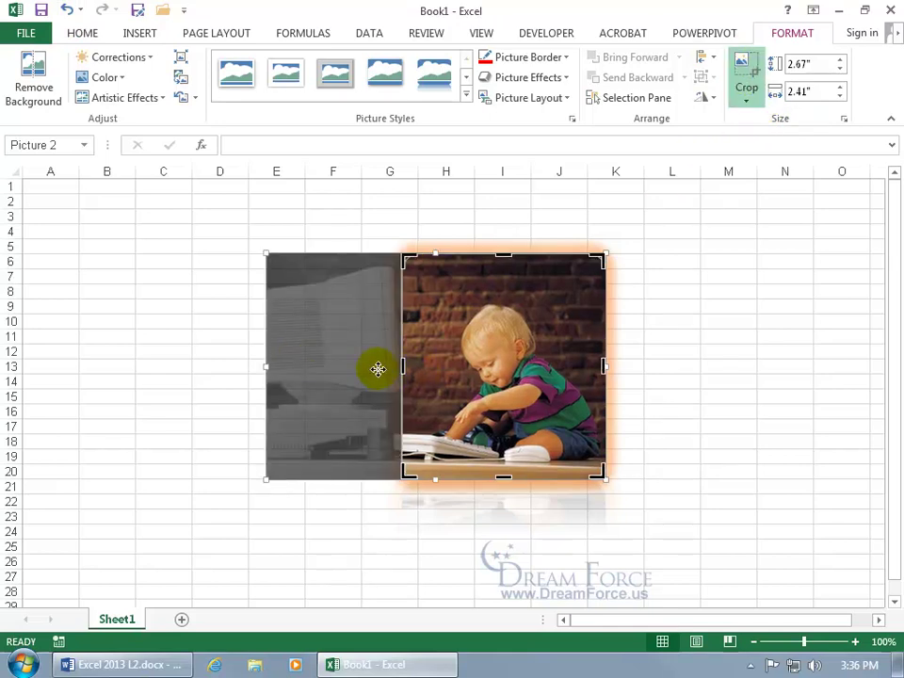
pyautogui.moveTo(401, 365); pyautogui.dragTo(263, 362)
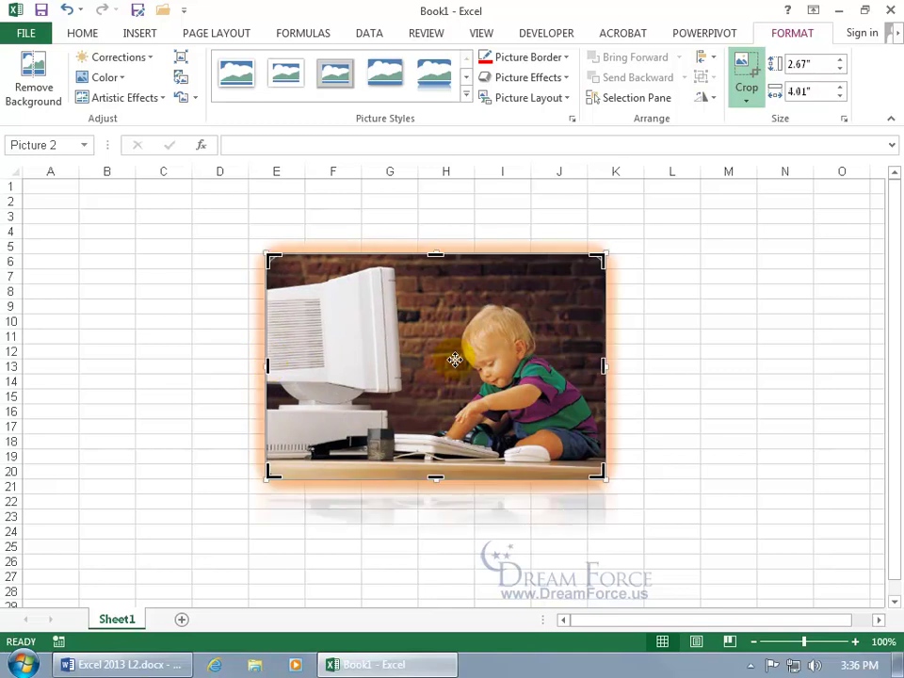
pyautogui.click(756, 72)
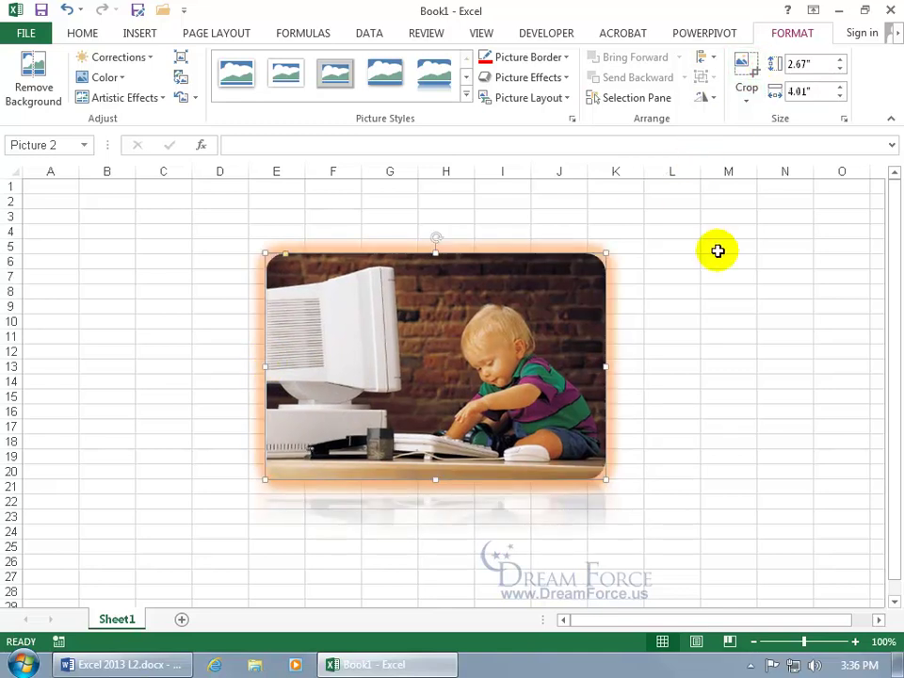
# Undo the uncrop, exit crop mode, and reset the photo to its original 2.67" by 4" size.
pyautogui.click(66, 10)
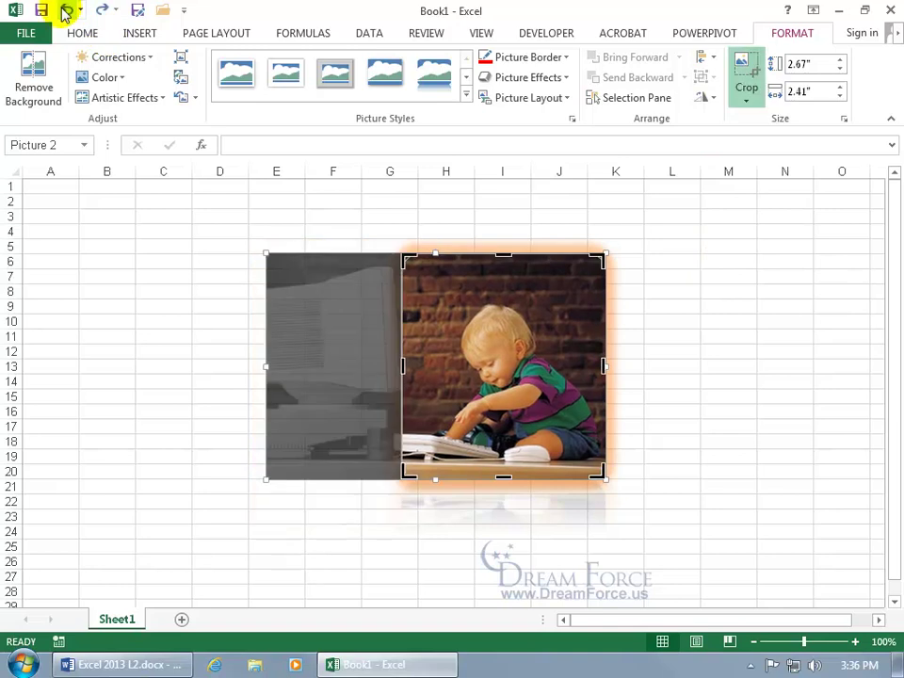
pyautogui.click(739, 68)
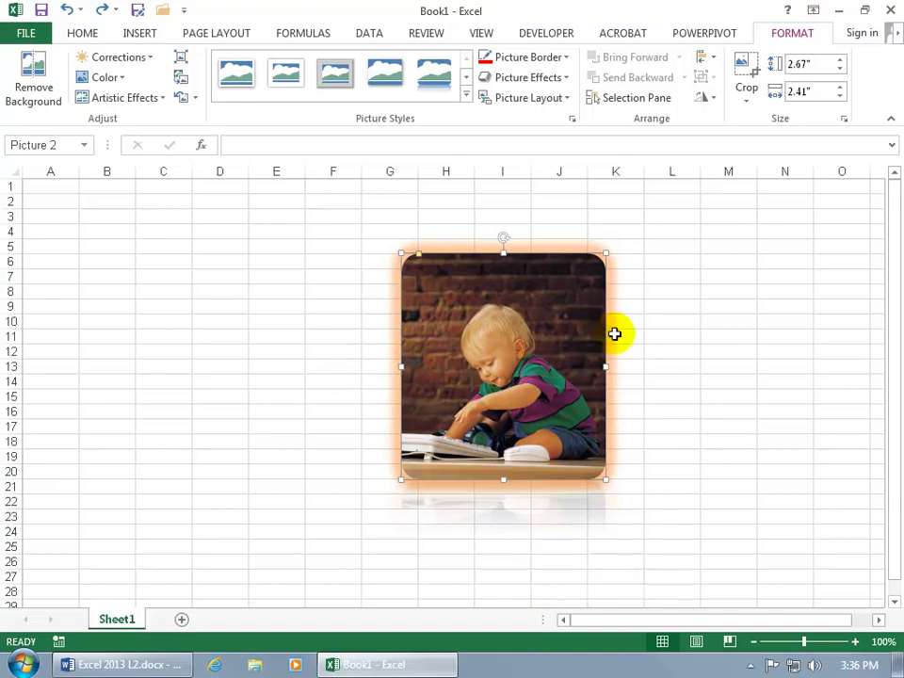
pyautogui.click(844, 121)
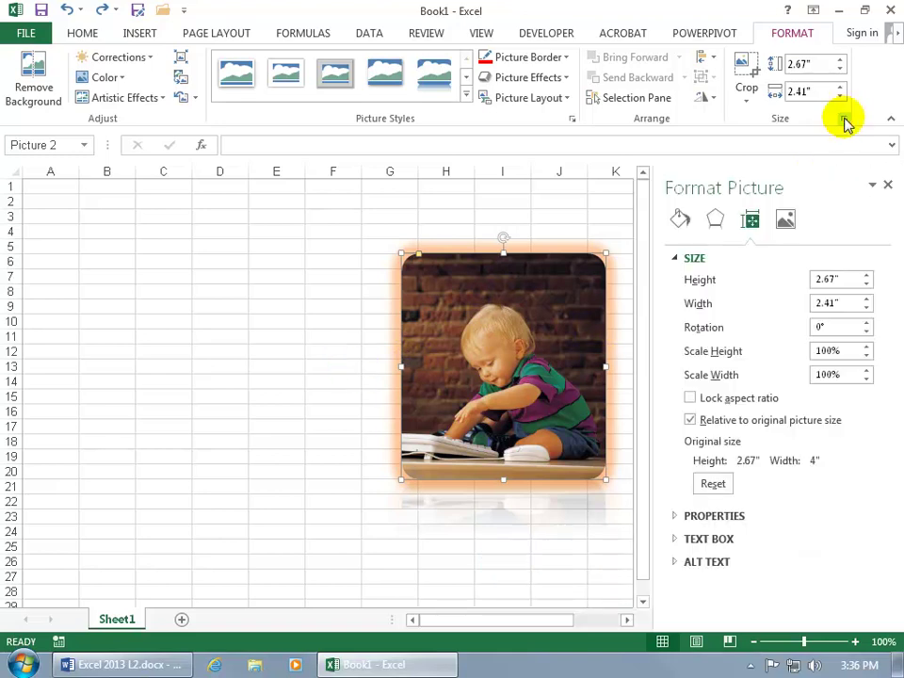
pyautogui.click(714, 483)
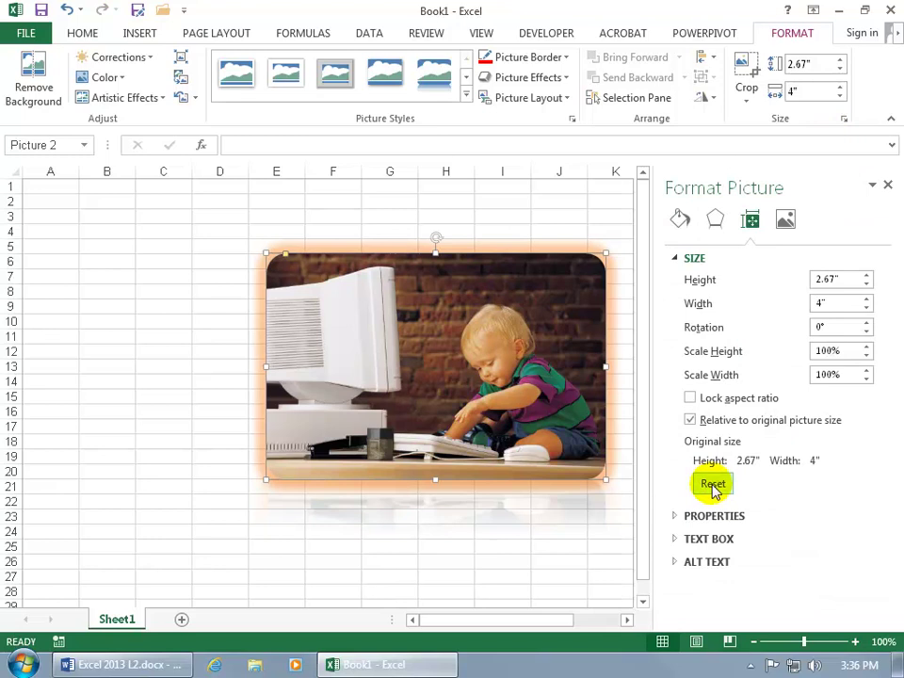